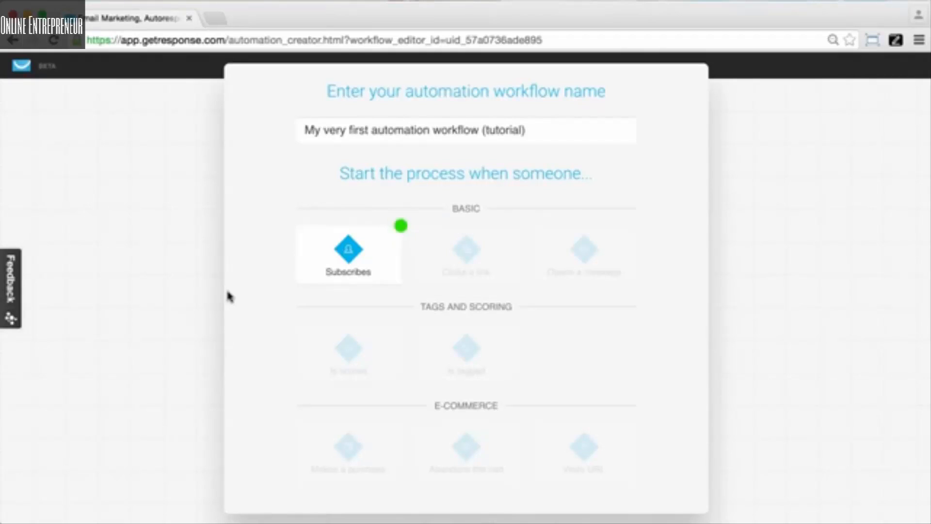
# Start the workflow when someone subscribes and connect a Send message action to the subscription condition's positive output.
pyautogui.click(343, 267)
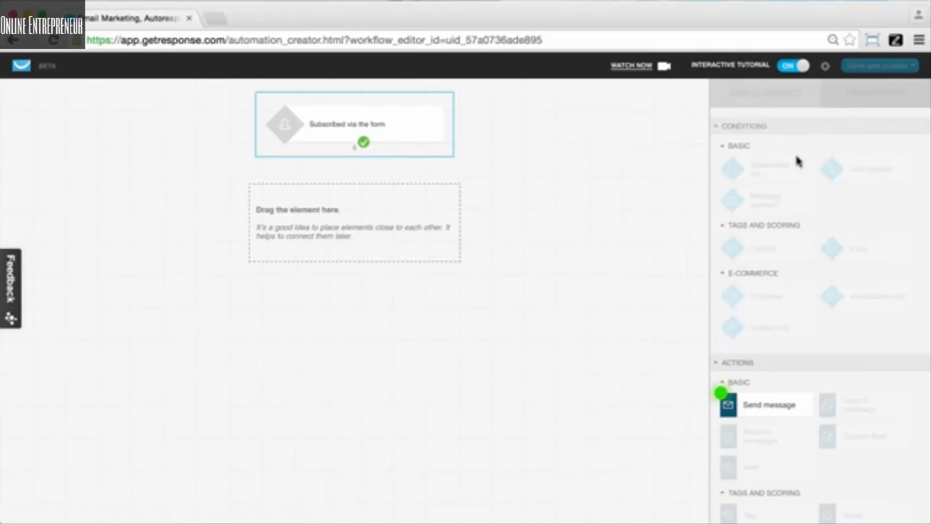
pyautogui.scroll(-3, 771, 359)
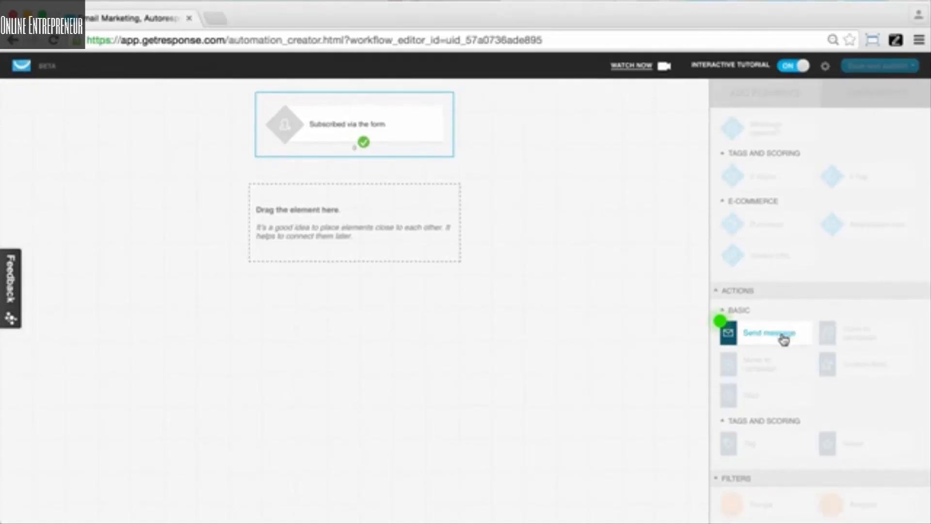
pyautogui.moveTo(784, 340); pyautogui.dragTo(352, 196)
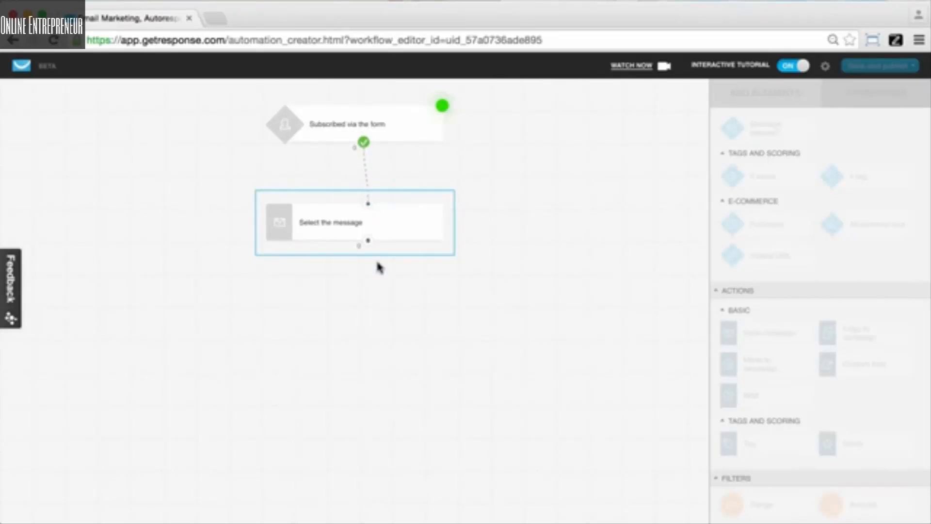
pyautogui.moveTo(368, 205); pyautogui.dragTo(364, 145)
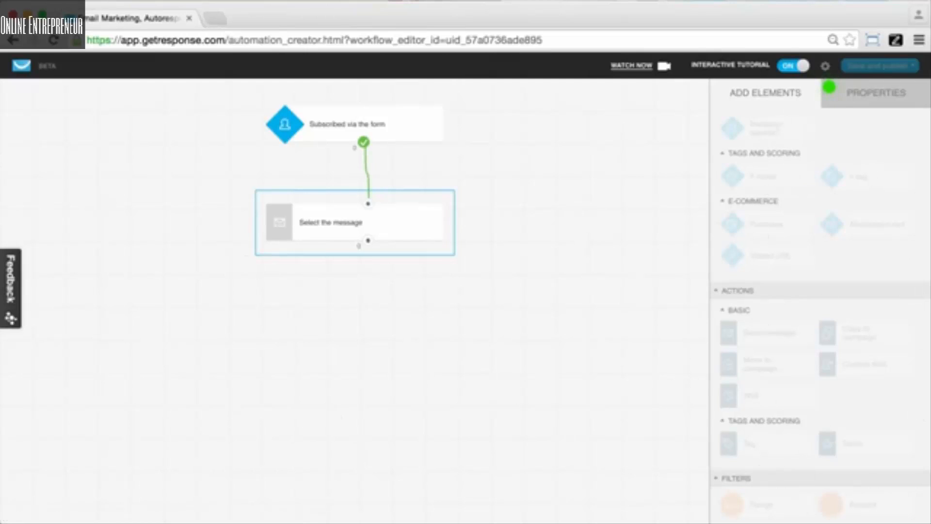
# Set the Send message action to send the automation message "Tutorial message".
pyautogui.click(884, 99)
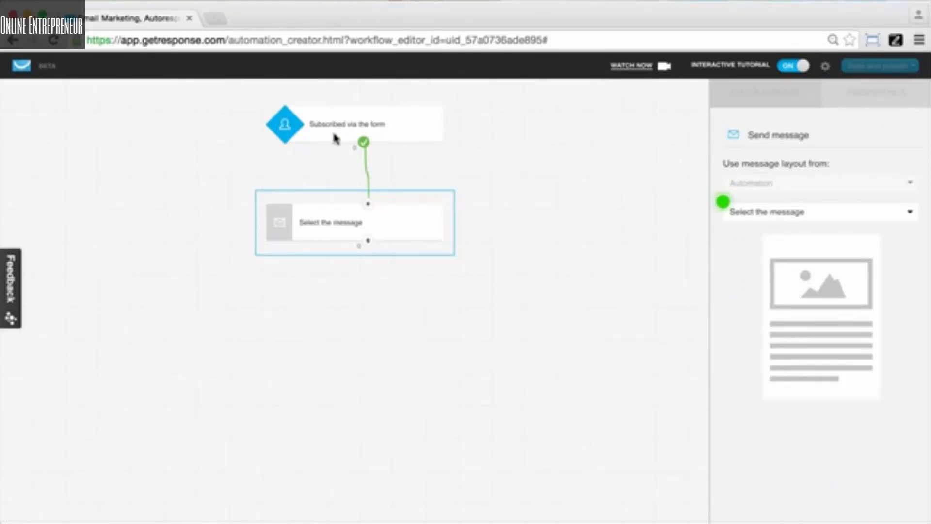
pyautogui.click(843, 215)
pyautogui.click(774, 246)
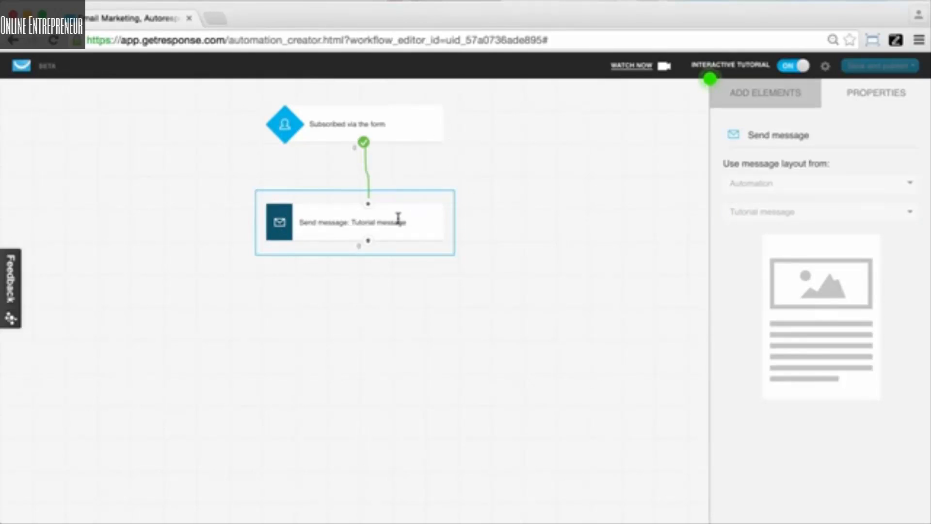
# Connect a Message opened condition after the Send message action, and a Link clicked condition to its positive output.
pyautogui.click(781, 103)
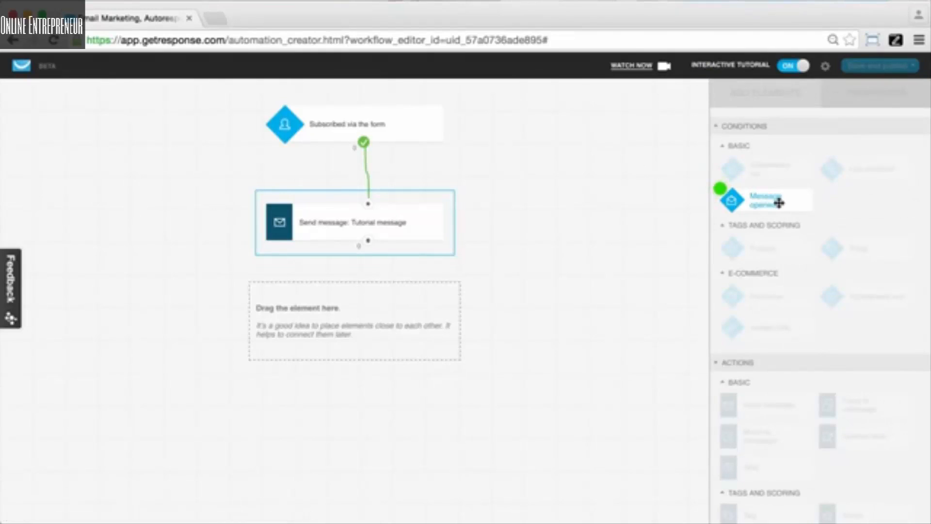
pyautogui.moveTo(779, 203); pyautogui.dragTo(374, 293)
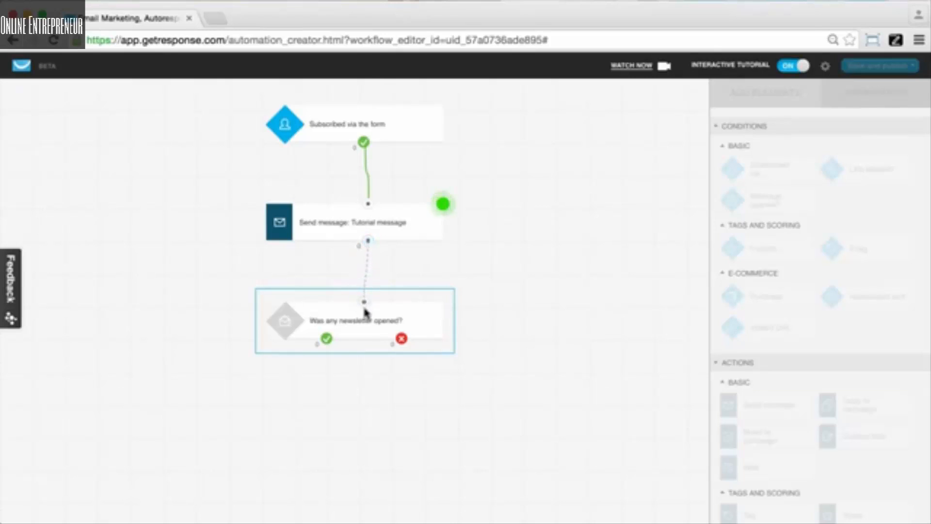
pyautogui.moveTo(364, 303); pyautogui.dragTo(371, 244)
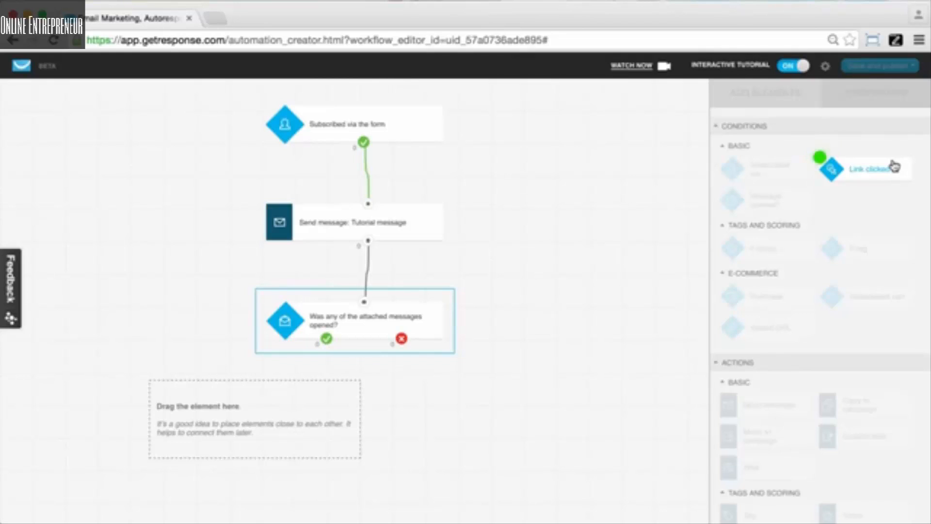
pyautogui.moveTo(893, 161); pyautogui.dragTo(257, 403)
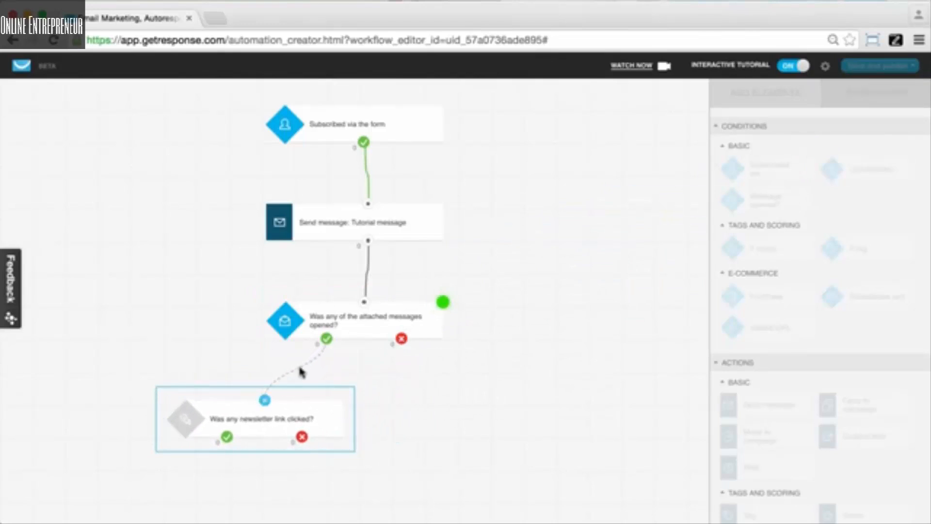
pyautogui.moveTo(275, 398); pyautogui.dragTo(330, 344)
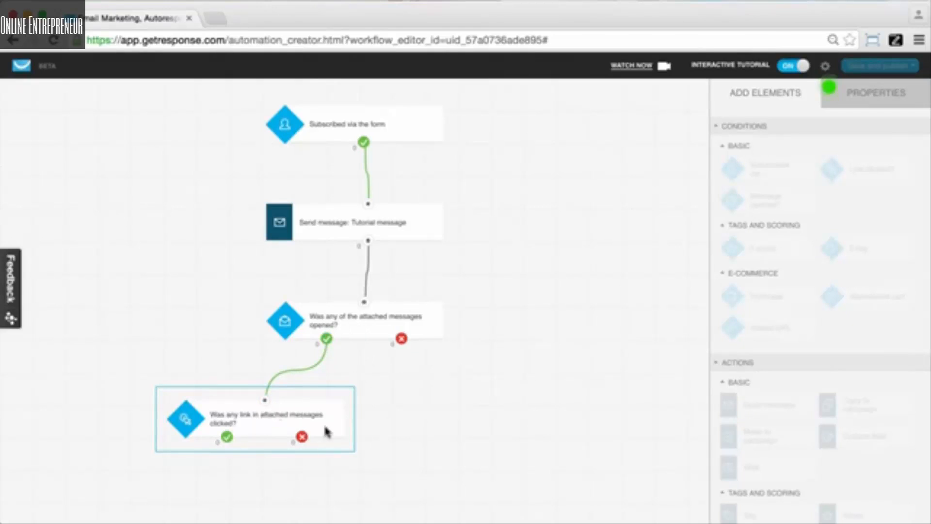
pyautogui.click(841, 98)
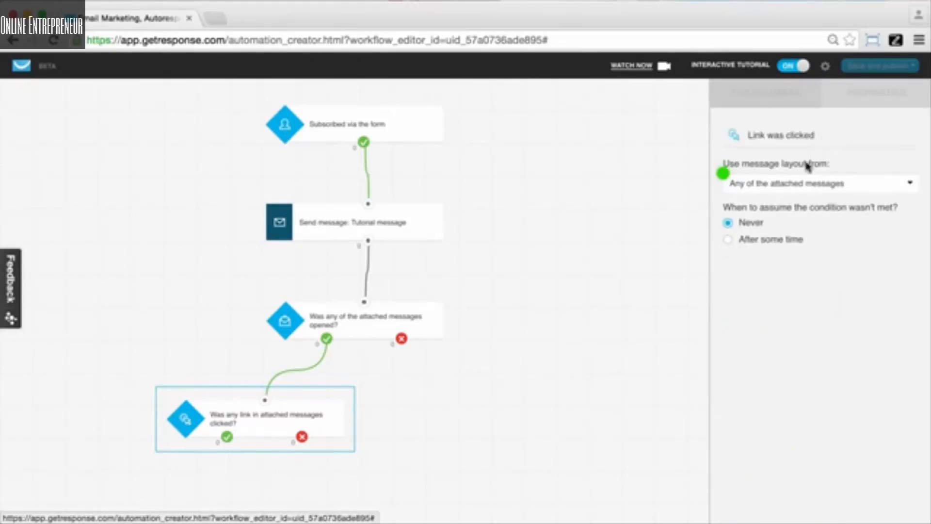
pyautogui.click(795, 185)
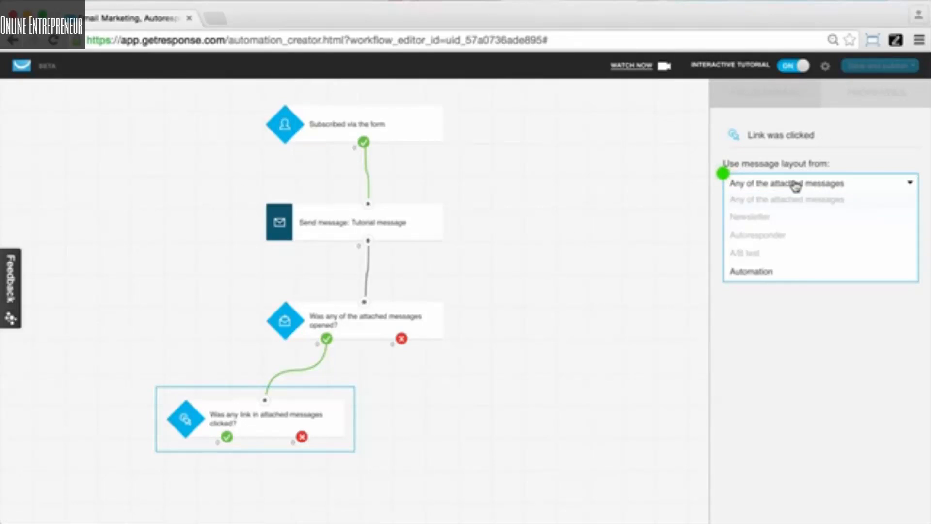
pyautogui.click(749, 273)
pyautogui.click(799, 218)
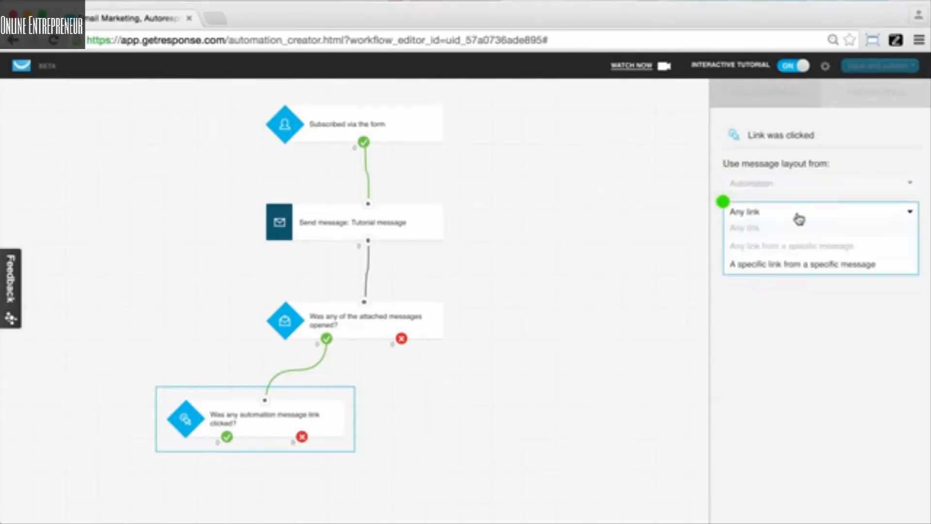
pyautogui.click(781, 264)
pyautogui.click(803, 261)
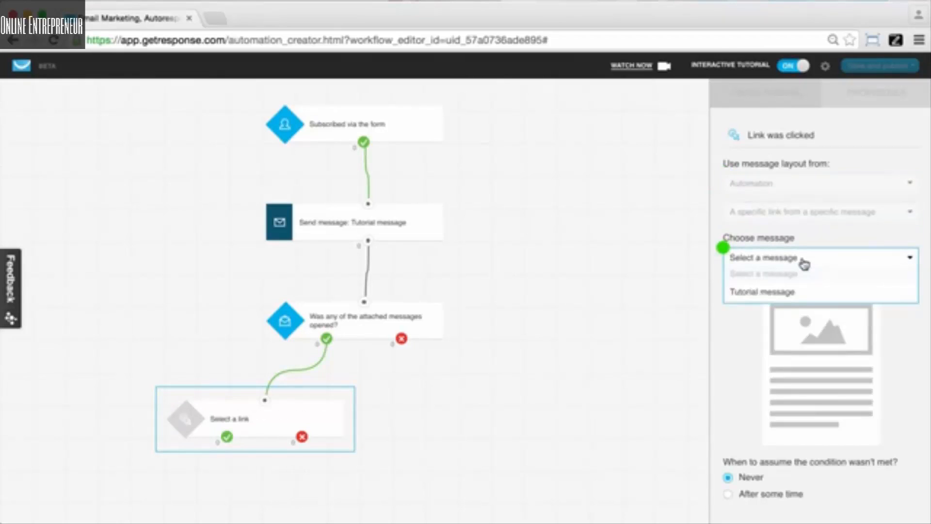
pyautogui.click(759, 293)
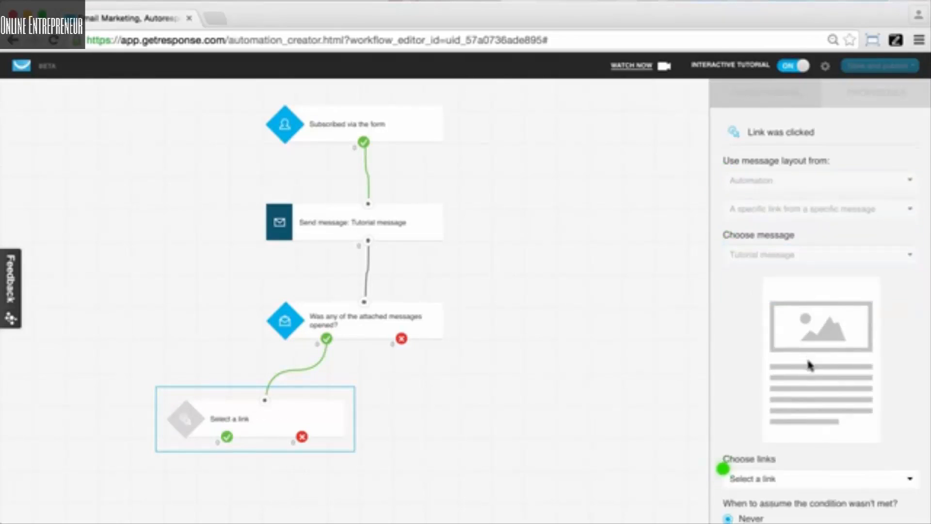
pyautogui.scroll(-2, 809, 364)
pyautogui.click(785, 438)
pyautogui.click(775, 469)
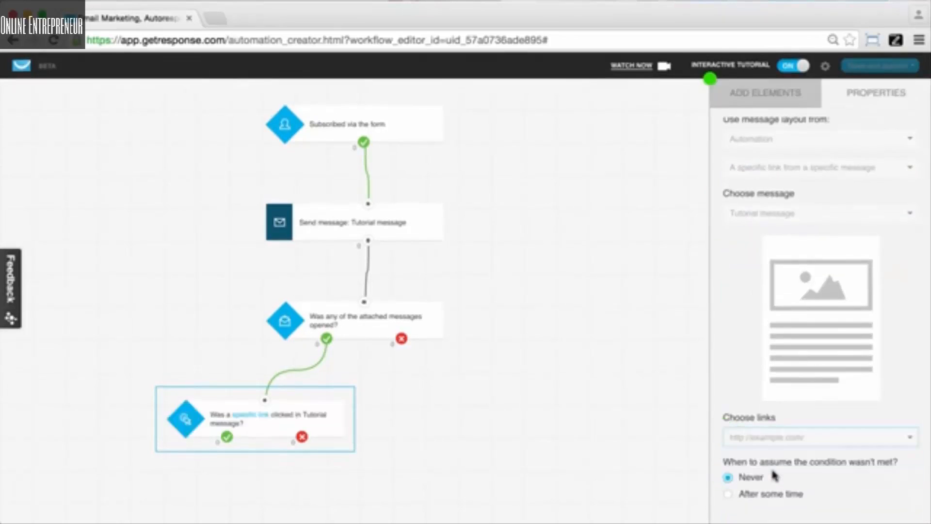
# Add a Tag action and connect it to the negative output of the message-opened condition.
pyautogui.click(785, 104)
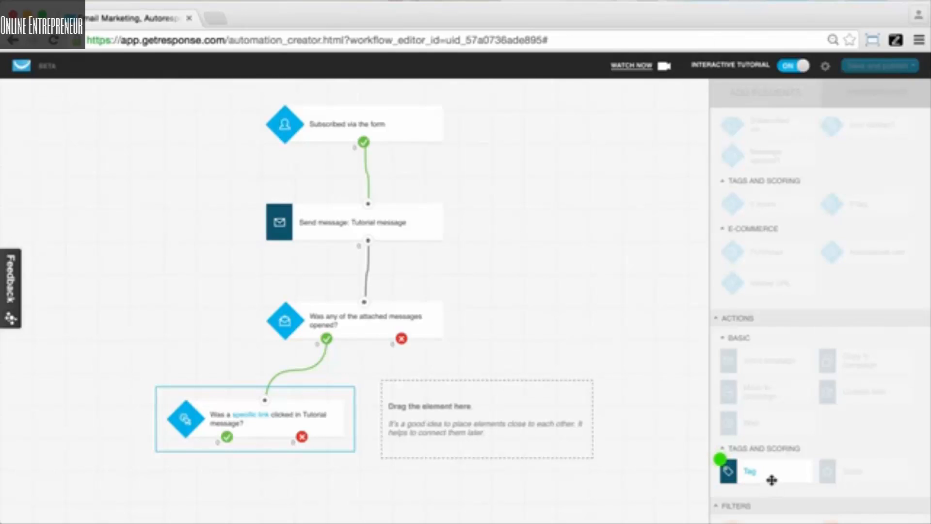
pyautogui.moveTo(771, 480); pyautogui.dragTo(480, 387)
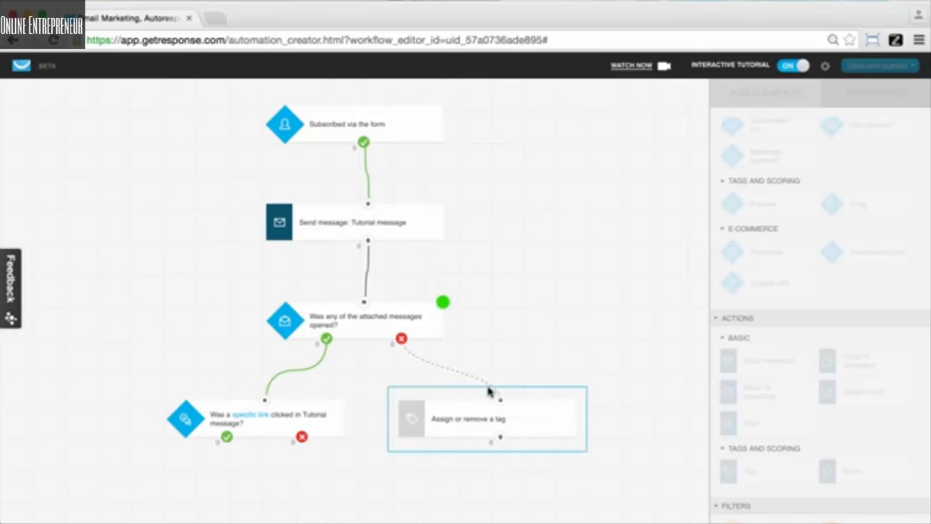
pyautogui.moveTo(501, 400); pyautogui.dragTo(402, 340)
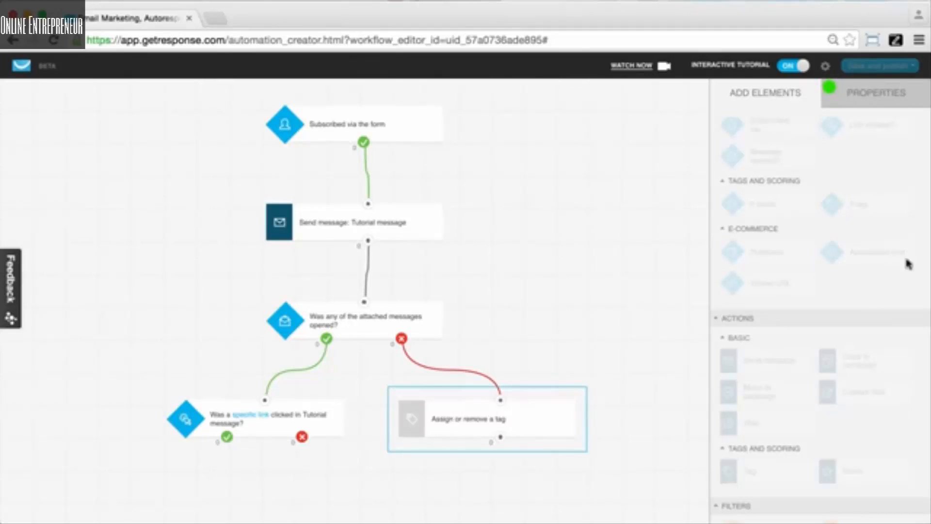
# Create a new tag named inactive_7 and assign it in the Tag action.
pyautogui.click(873, 97)
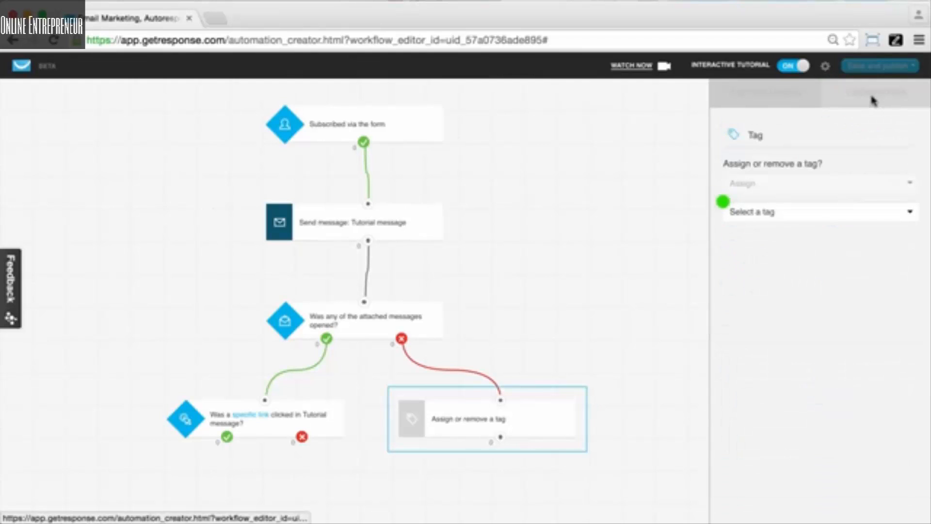
pyautogui.click(785, 210)
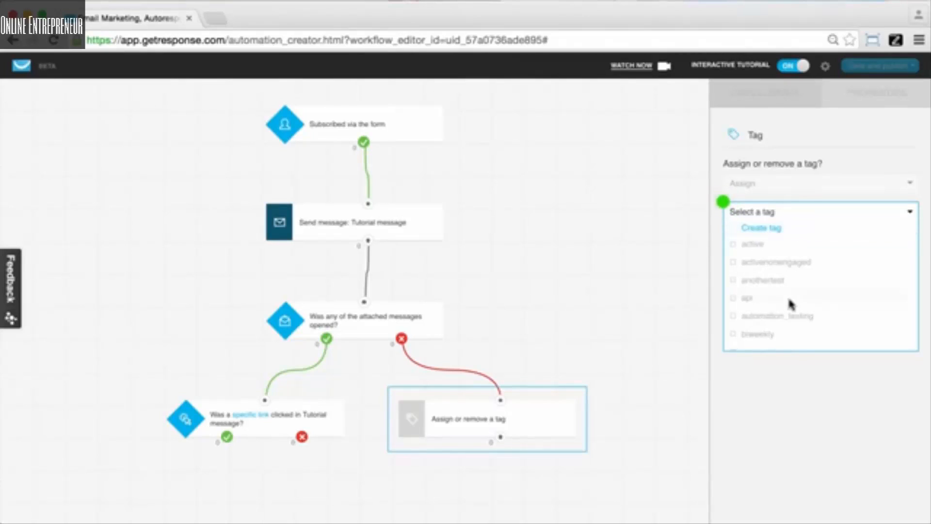
pyautogui.scroll(-5, 789, 303)
pyautogui.scroll(5, 790, 301)
pyautogui.click(778, 229)
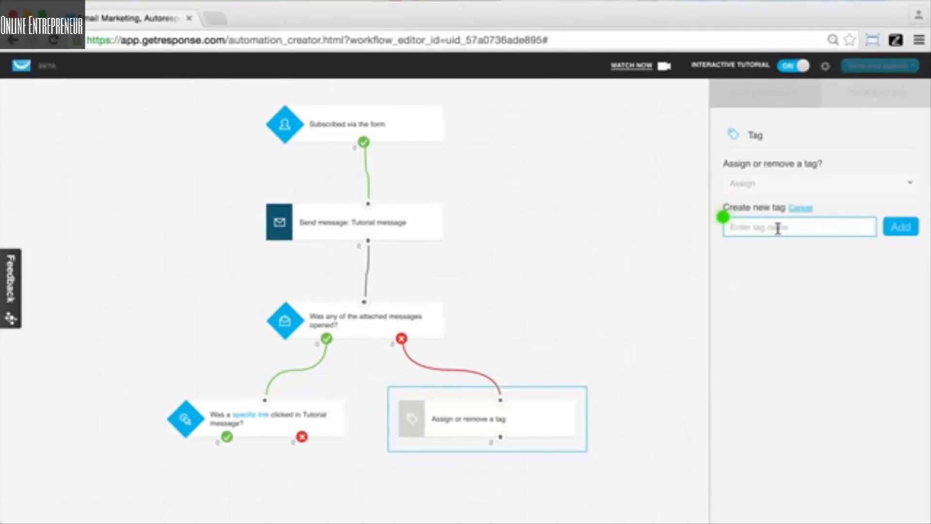
pyautogui.write('inactive_7')
pyautogui.click(912, 237)
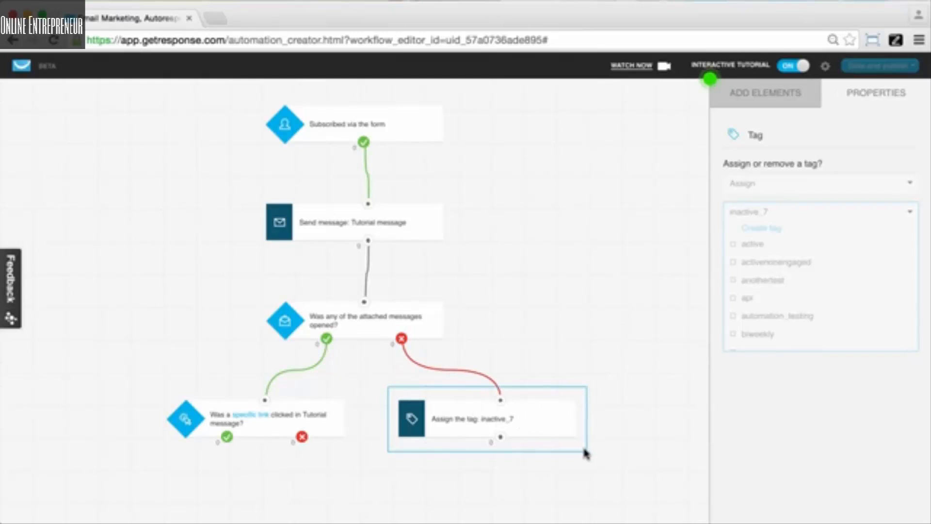
# Add a Score action and connect it to the positive output of the link-clicked condition.
pyautogui.click(767, 111)
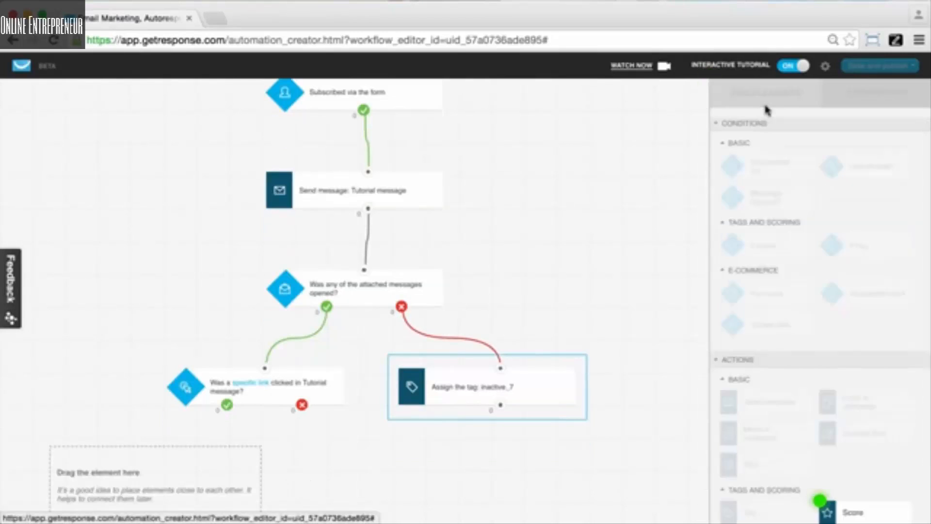
pyautogui.scroll(-1, 625, 300)
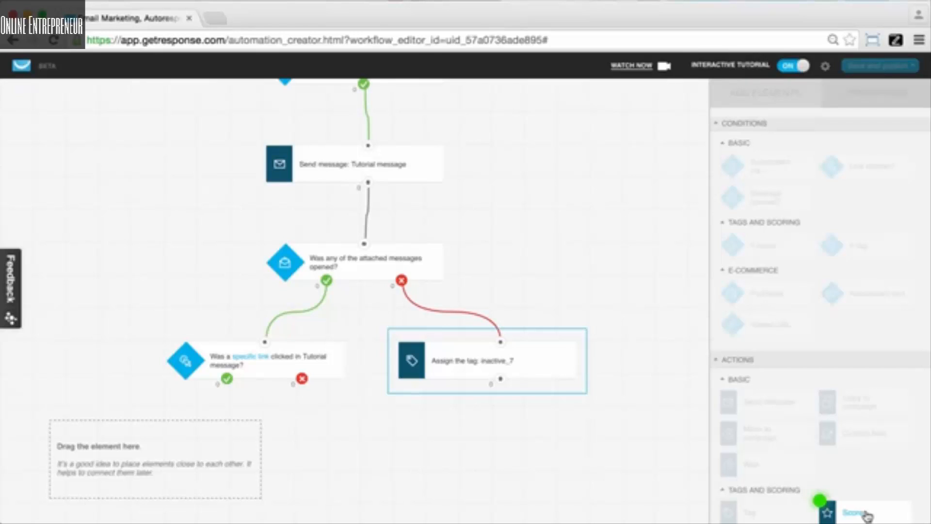
pyautogui.moveTo(867, 515); pyautogui.dragTo(228, 388)
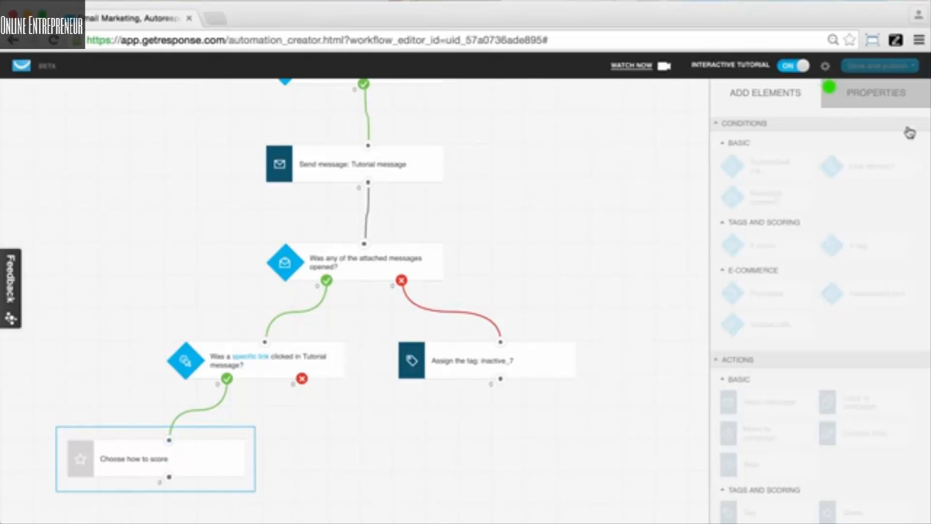
# Set the Score action to add 100 points to the subscriber.
pyautogui.click(893, 104)
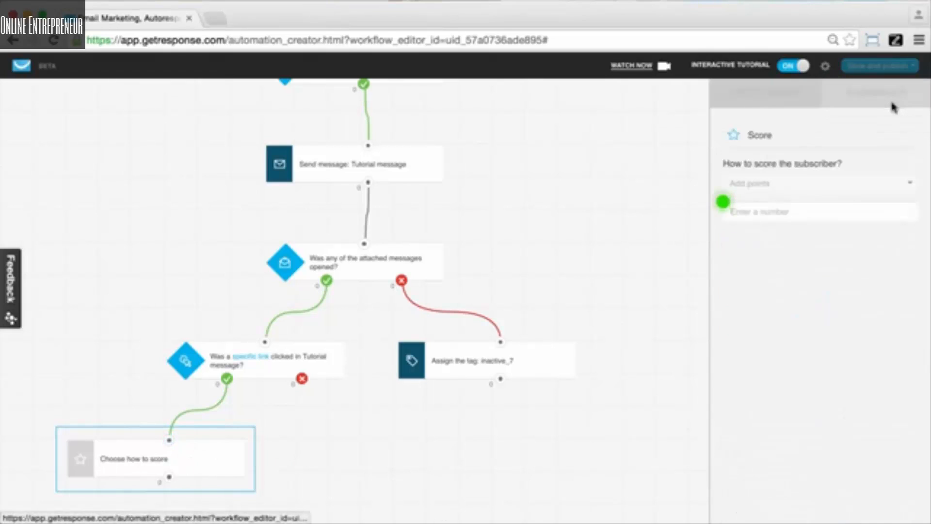
pyautogui.click(753, 206)
pyautogui.write('100')
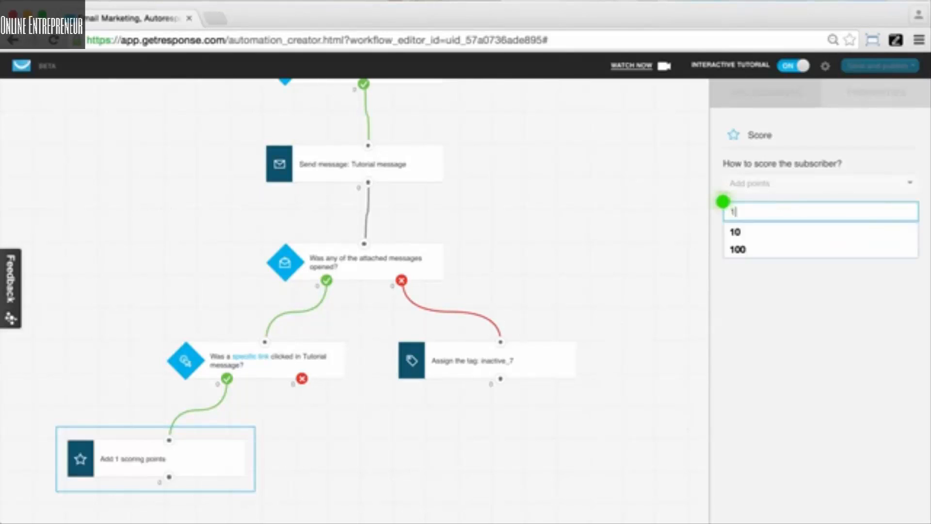
pyautogui.click(793, 421)
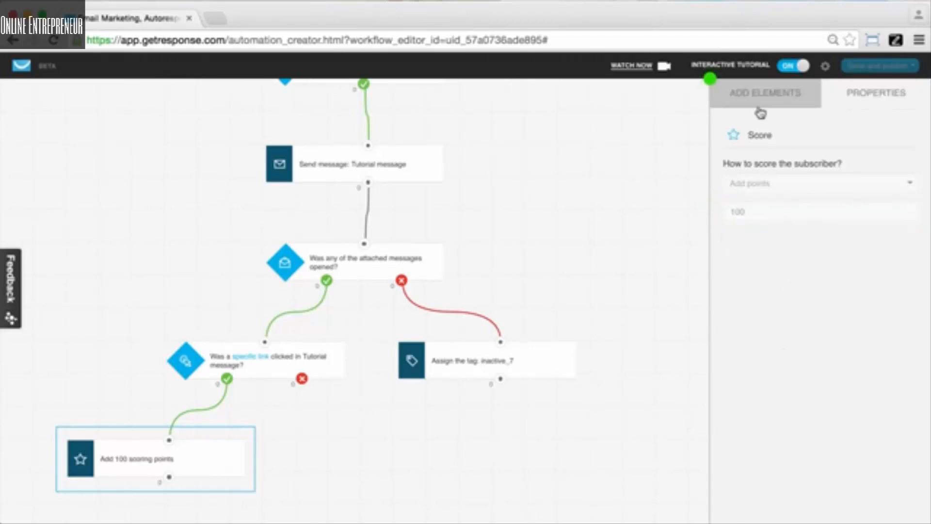
# Add a second Tag action and connect it to the negative output of the link-clicked condition.
pyautogui.click(760, 92)
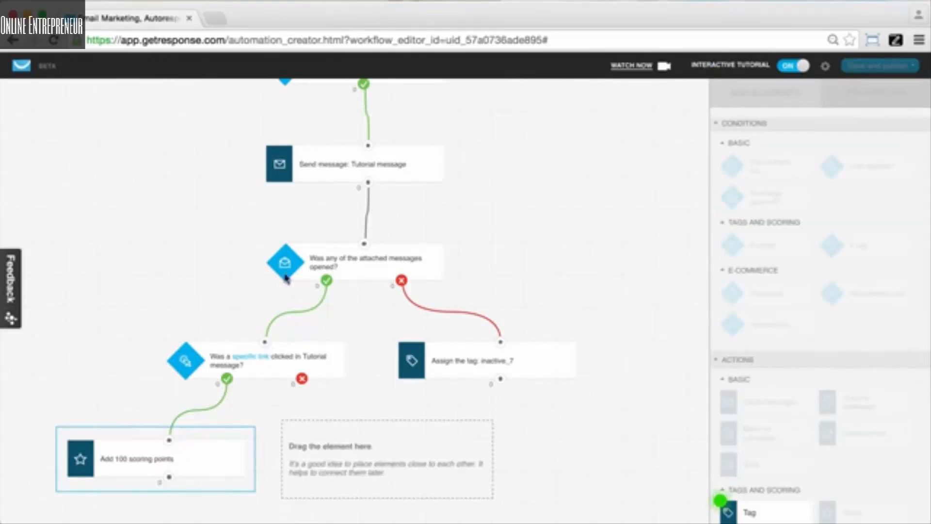
pyautogui.scroll(-2, 826, 447)
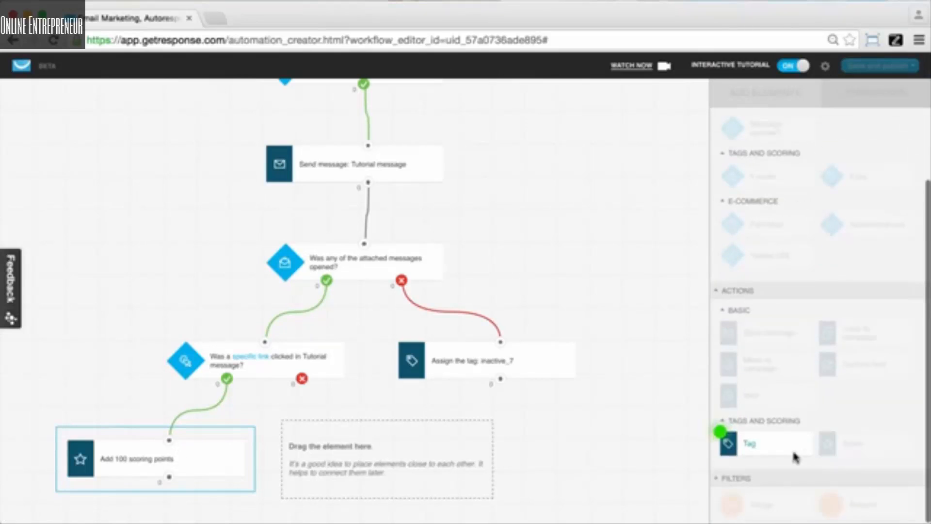
pyautogui.moveTo(800, 446); pyautogui.dragTo(376, 432)
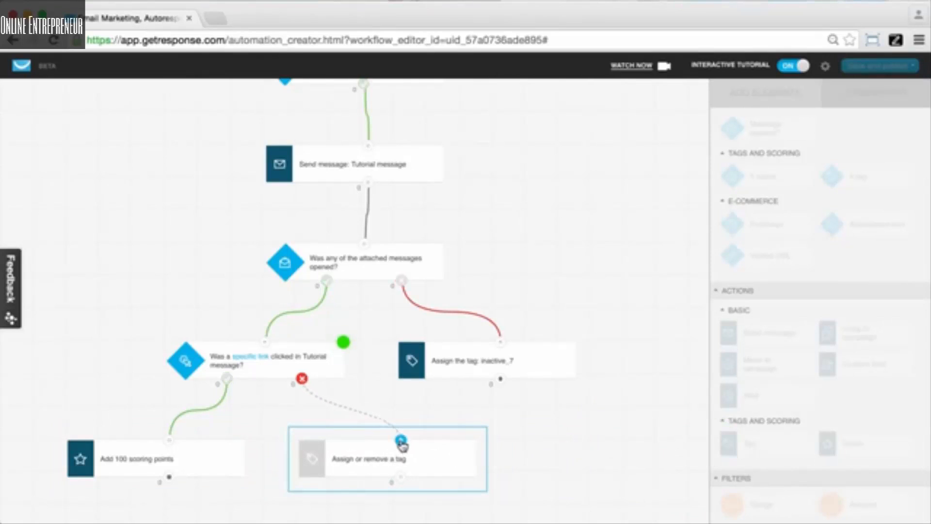
pyautogui.moveTo(400, 441); pyautogui.dragTo(303, 384)
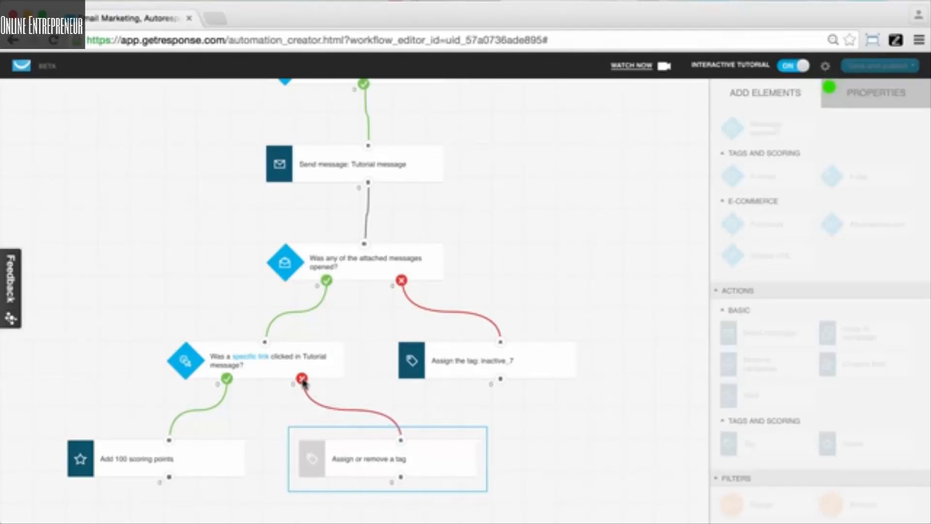
# Set the second Tag action to assign the existing tag not_engaged.
pyautogui.click(877, 97)
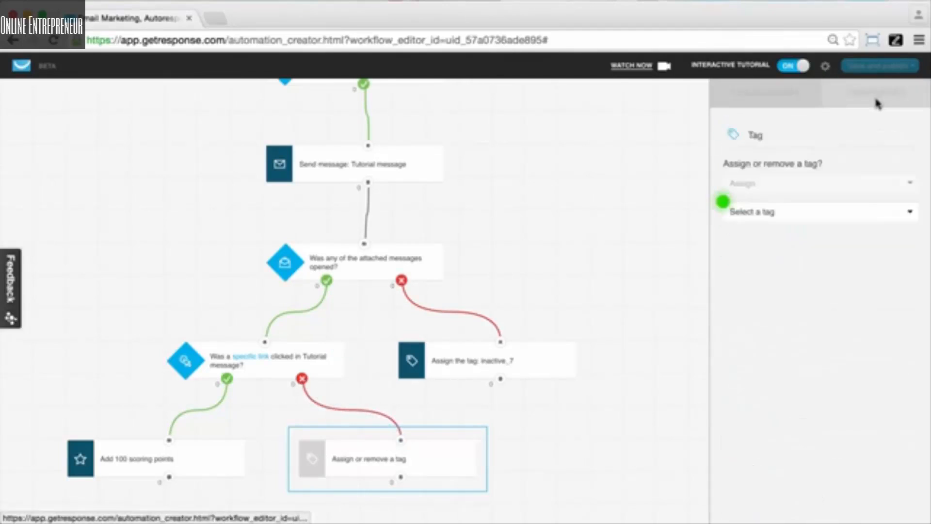
pyautogui.click(800, 213)
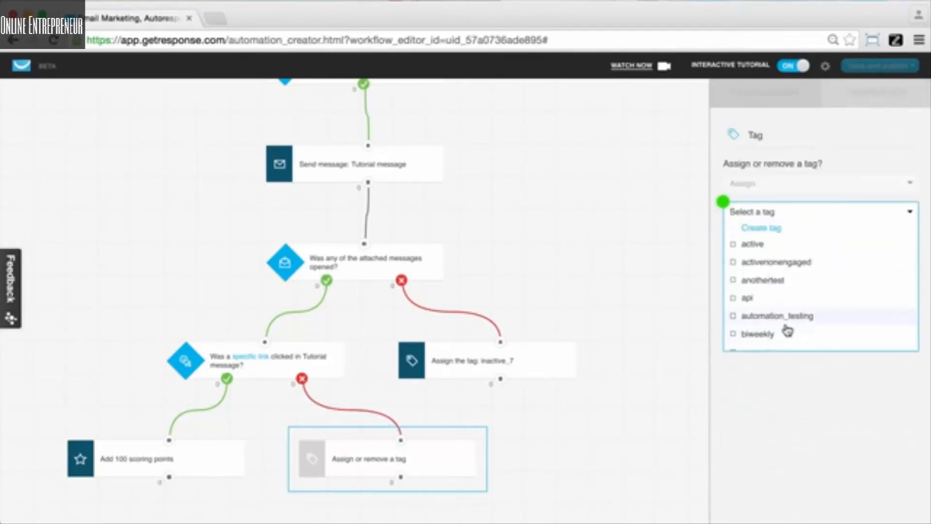
pyautogui.scroll(-5, 786, 337)
pyautogui.scroll(-5, 786, 327)
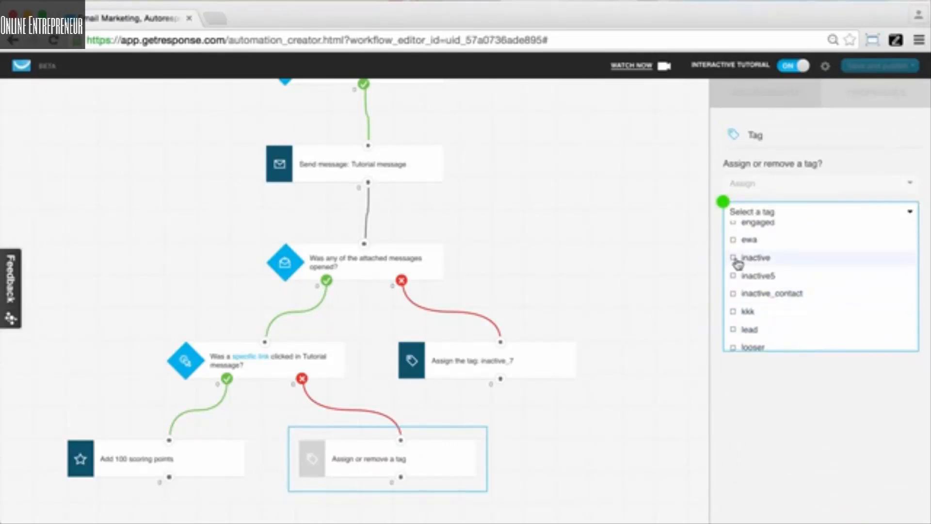
pyautogui.scroll(-4, 794, 305)
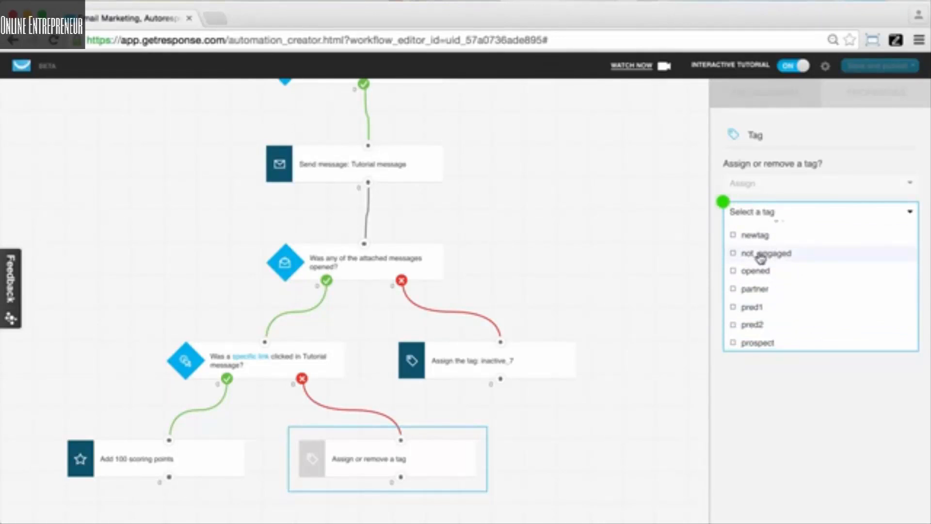
pyautogui.click(760, 256)
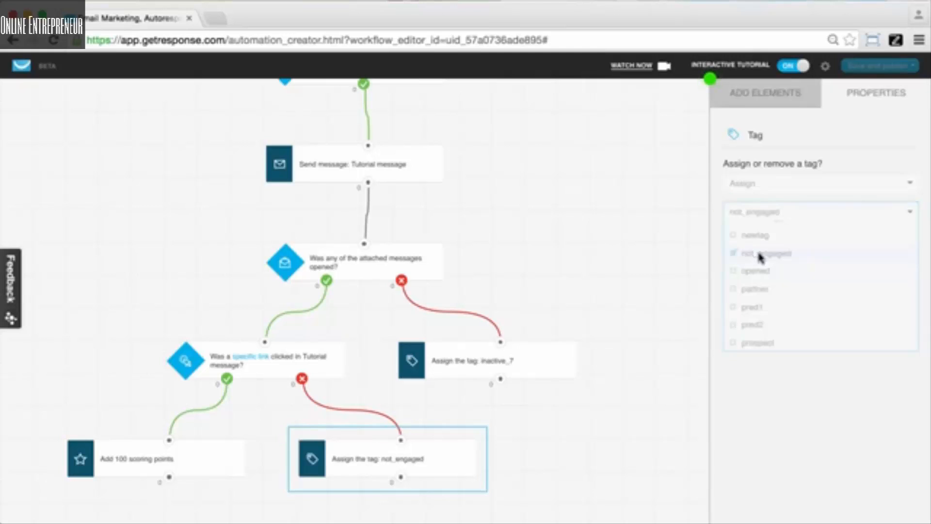
# Add a Wait action below the Add 100 scoring points action and connect the two.
pyautogui.click(752, 107)
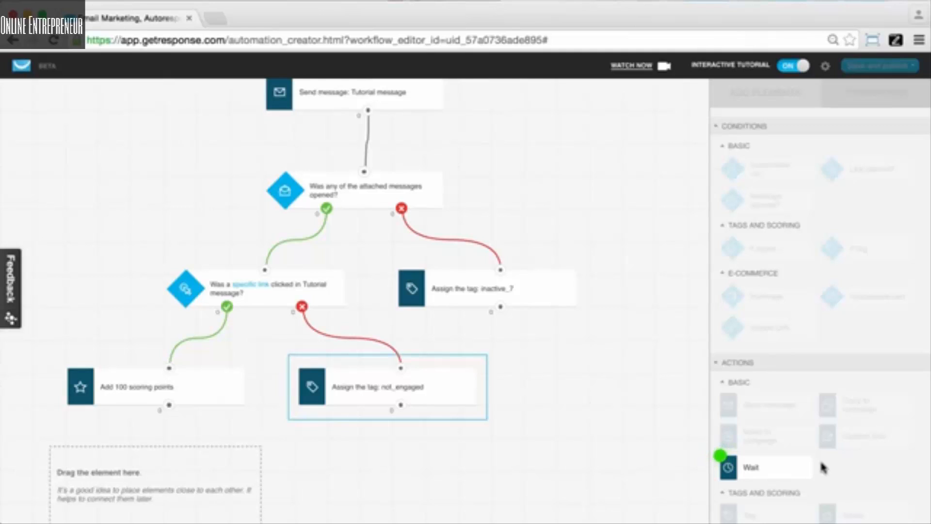
pyautogui.moveTo(773, 466); pyautogui.dragTo(164, 470)
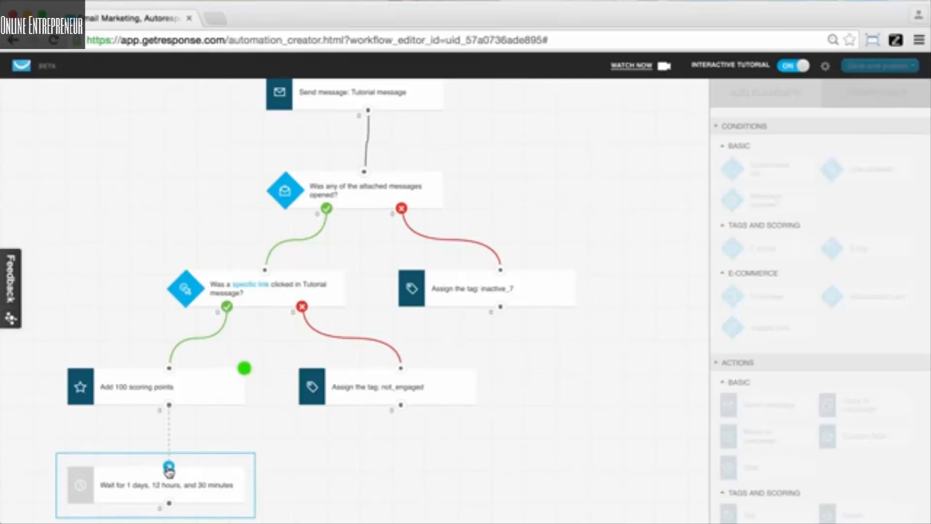
pyautogui.moveTo(169, 468); pyautogui.dragTo(173, 409)
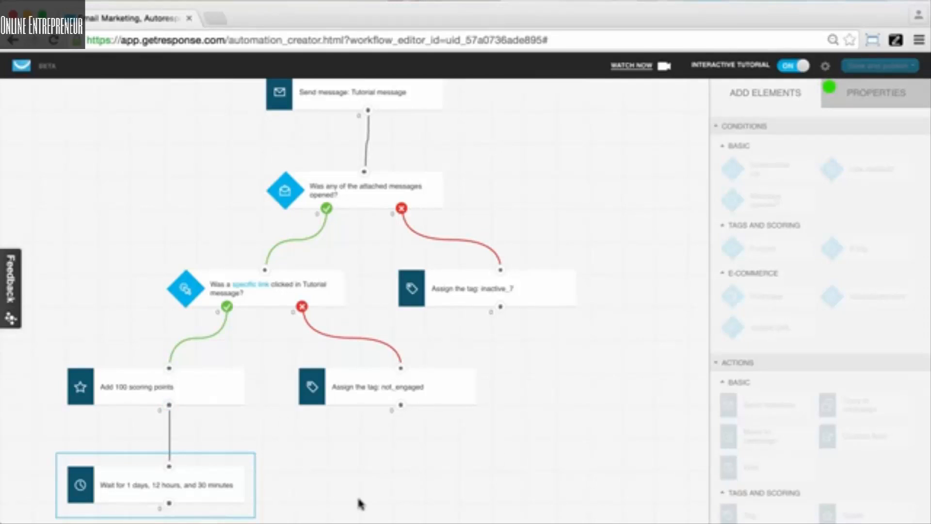
# Set the Wait action's delay to 2 days, 0 hours and 0 minutes.
pyautogui.click(868, 93)
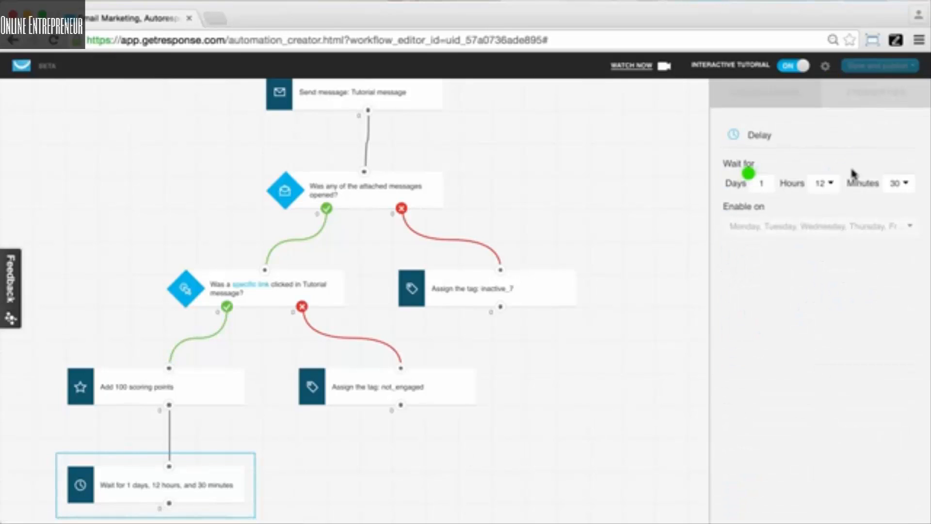
pyautogui.moveTo(770, 184); pyautogui.dragTo(752, 184)
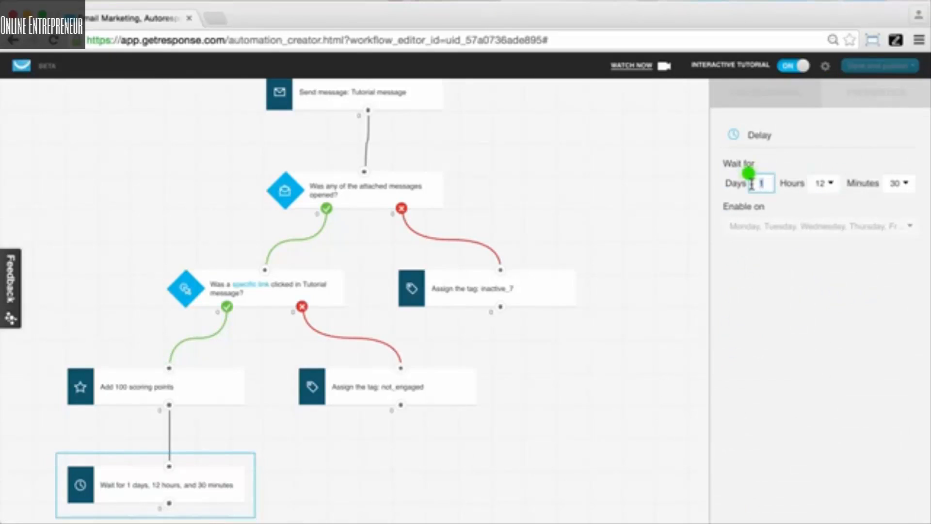
pyautogui.write('2')
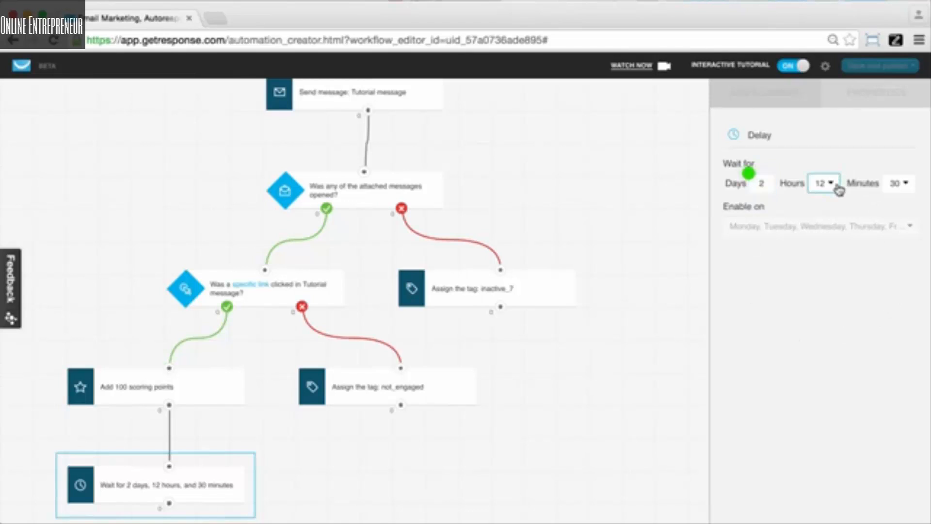
pyautogui.click(838, 184)
pyautogui.click(831, 204)
pyautogui.click(903, 184)
pyautogui.click(900, 200)
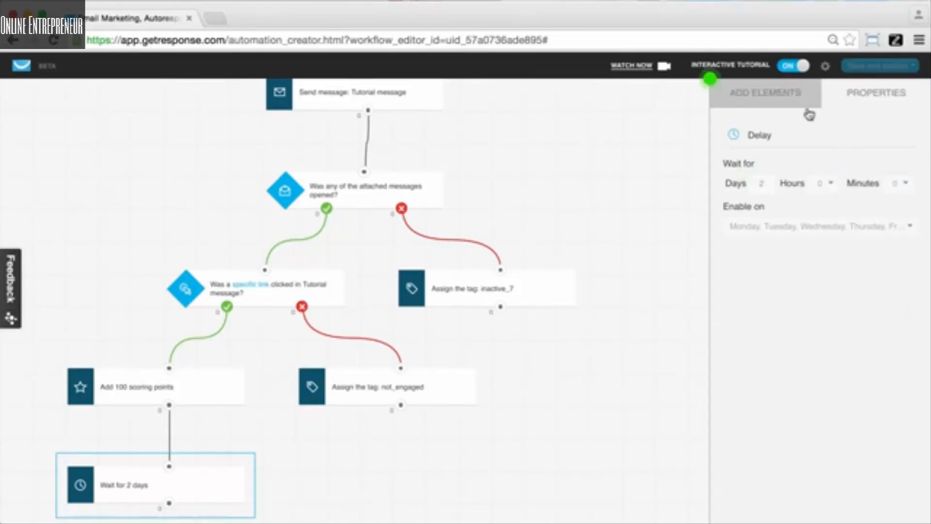
# Add a Send message action below the Wait action and connect it to the Wait action's output.
pyautogui.click(782, 102)
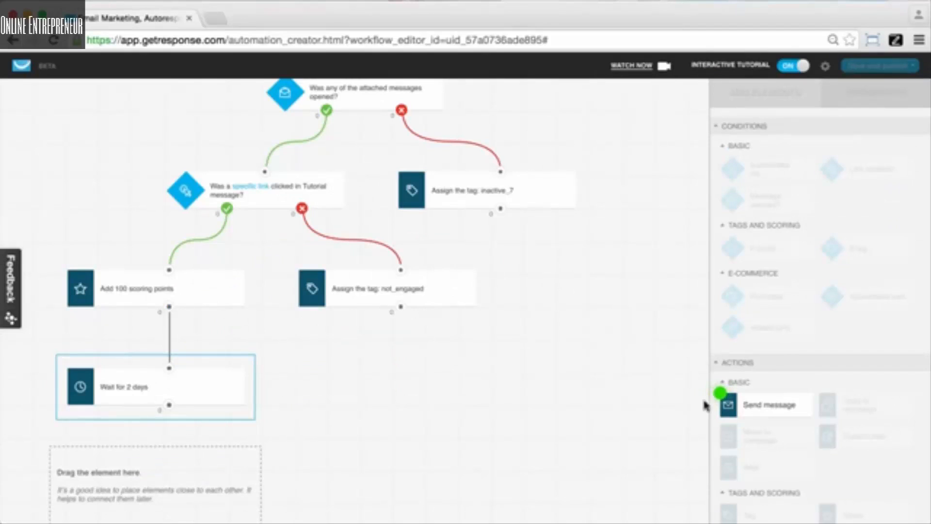
pyautogui.moveTo(790, 403); pyautogui.dragTo(412, 429)
pyautogui.moveTo(319, 420); pyautogui.dragTo(169, 405)
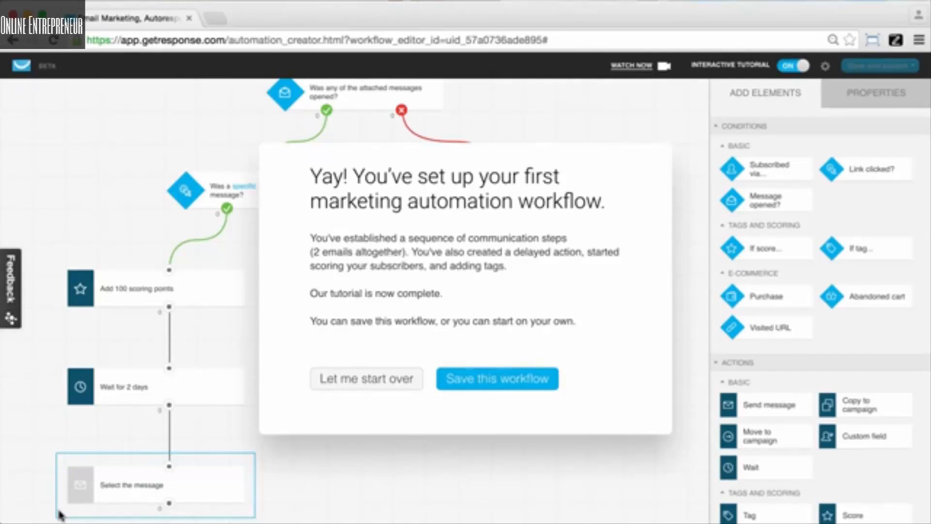
pyautogui.scroll(-1, 750, 407)
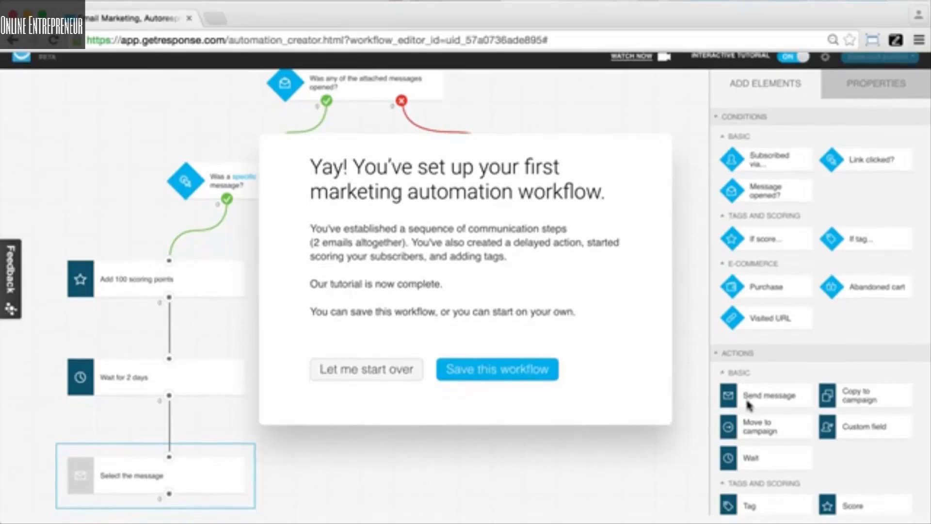